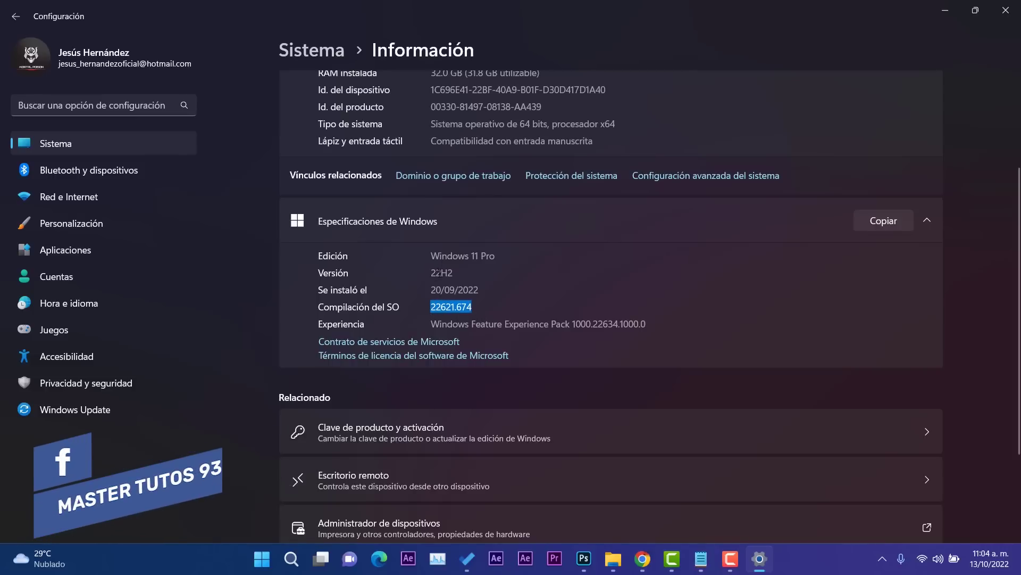
# Step: Examine the Windows version and the device specifications on the system information page, and minimise Settings
pyautogui.doubleClick(442, 272)
pyautogui.scroll(3, 527, 295)
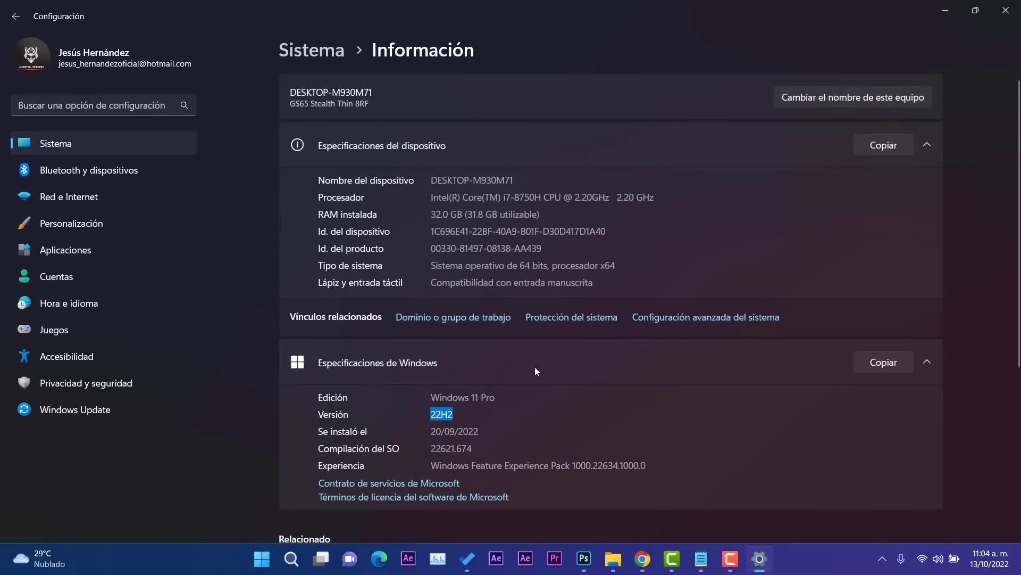
pyautogui.scroll(-3, 473, 311)
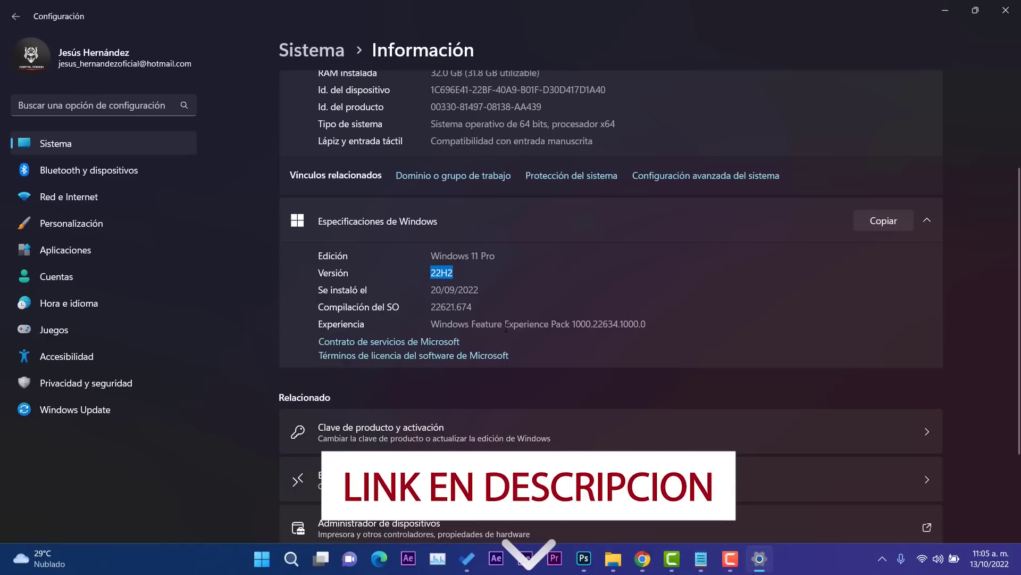
pyautogui.click(946, 10)
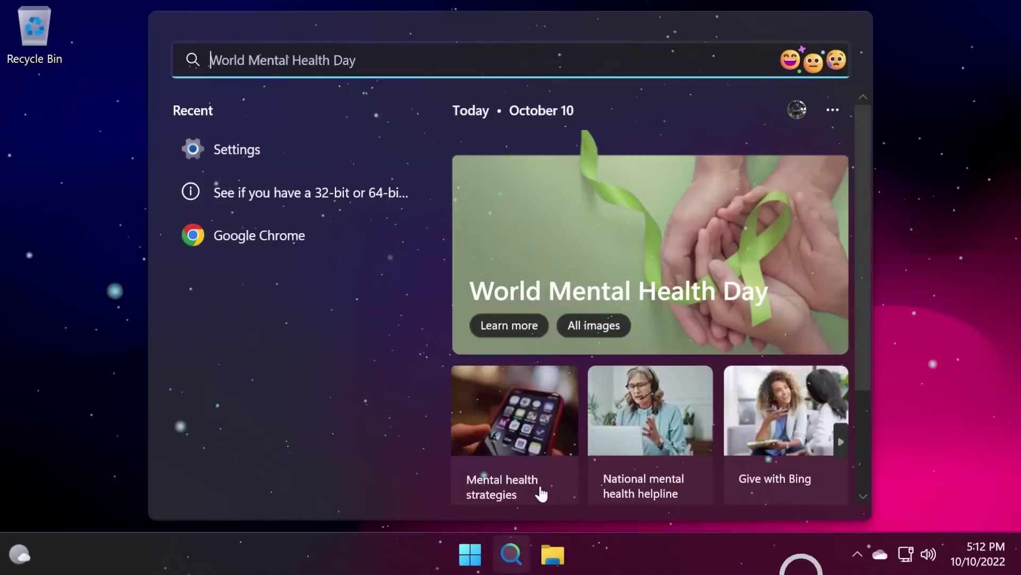
# Step: Search for regedit and run Registry Editor as administrator, accepting the elevation request
pyautogui.write('regedit')
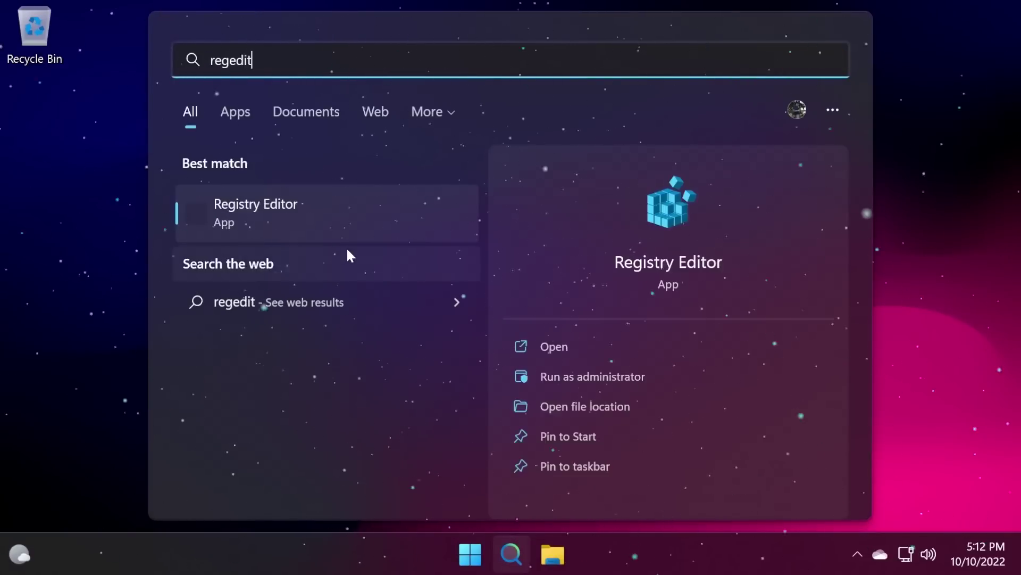
pyautogui.click(585, 378)
pyautogui.click(412, 430)
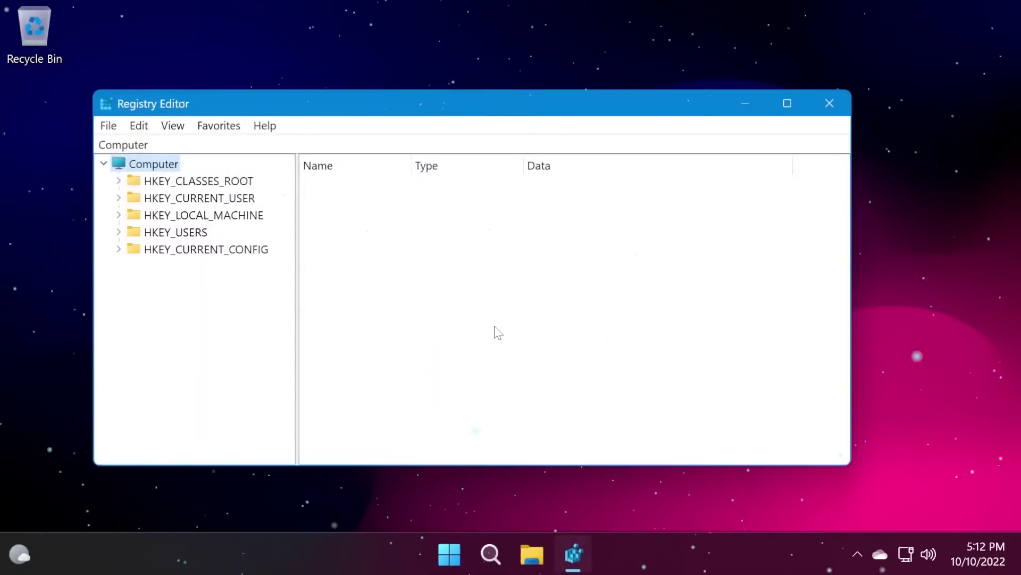
# Step: Navigate to HKEY_LOCAL_MACHINE\SYSTEM\CurrentControlSet\Control\FeatureManagement\Overrides and expand that key, widening the key tree for readability
pyautogui.click(119, 216)
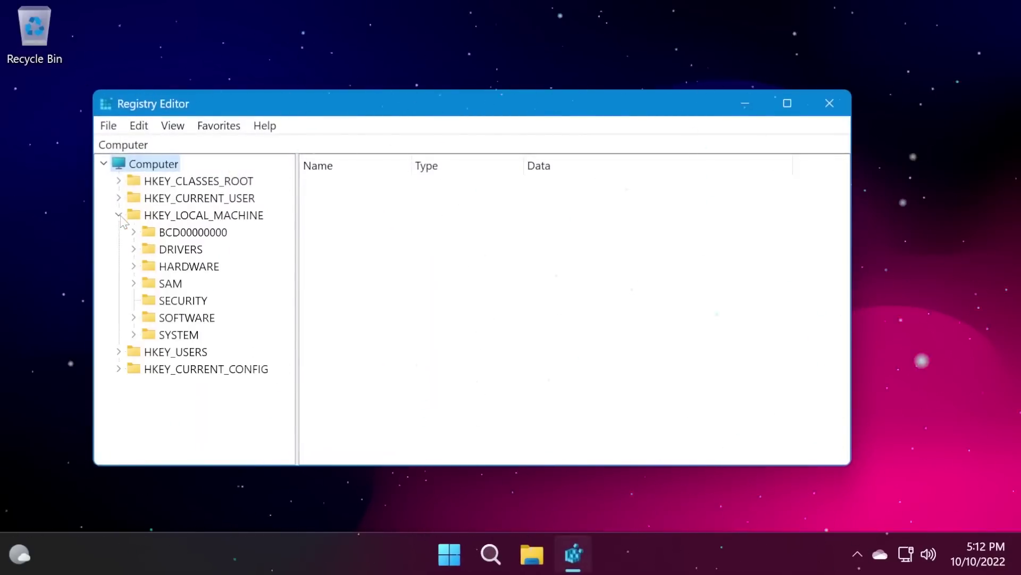
pyautogui.click(134, 334)
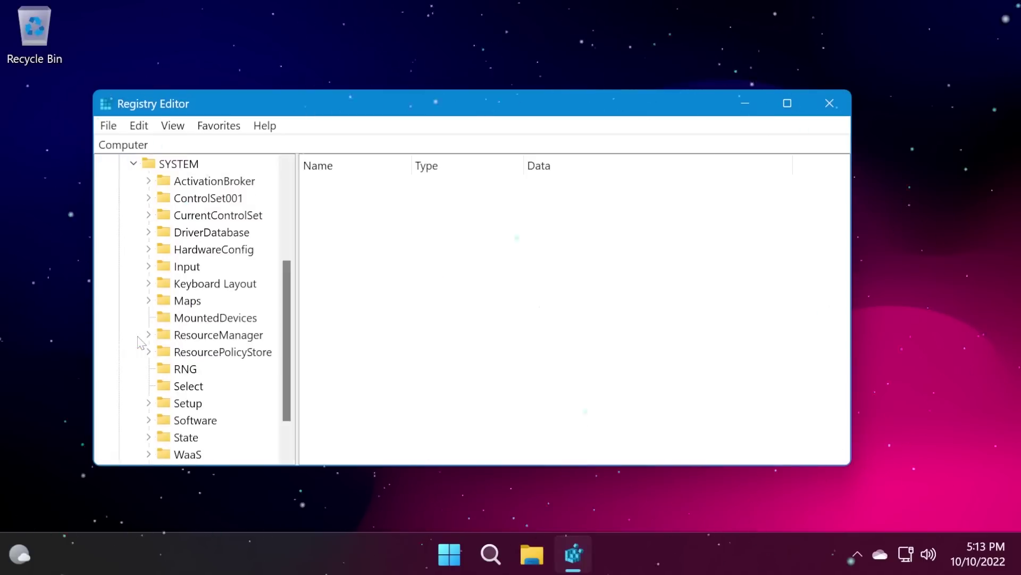
pyautogui.click(149, 215)
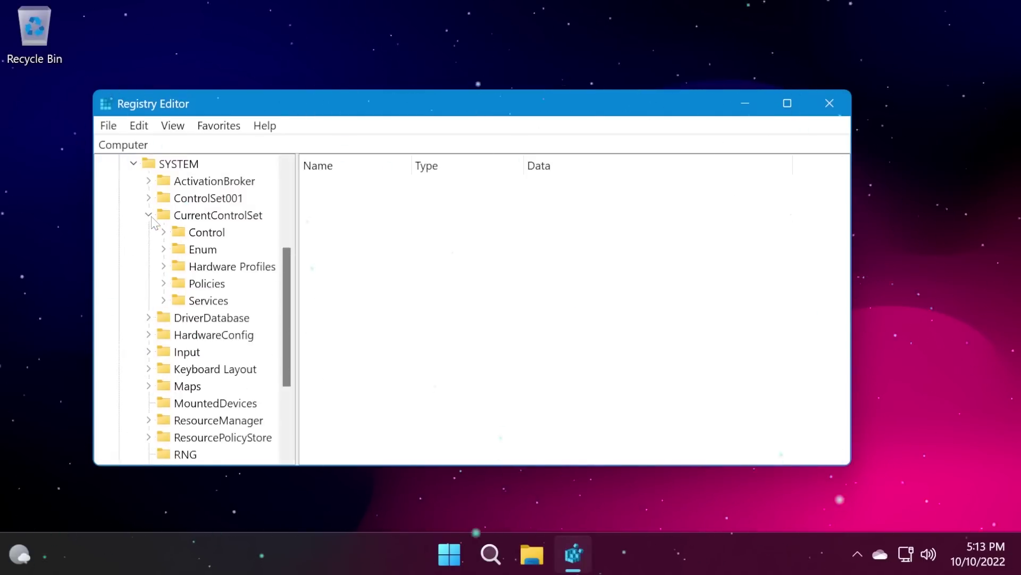
pyautogui.click(163, 232)
pyautogui.scroll(-11, 169, 240)
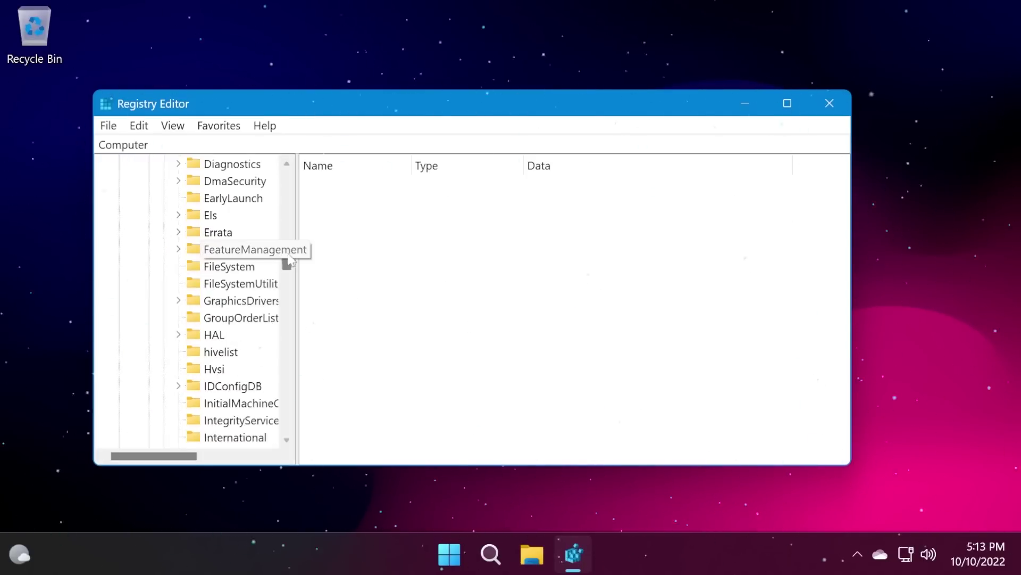
pyautogui.moveTo(299, 256); pyautogui.dragTo(356, 256)
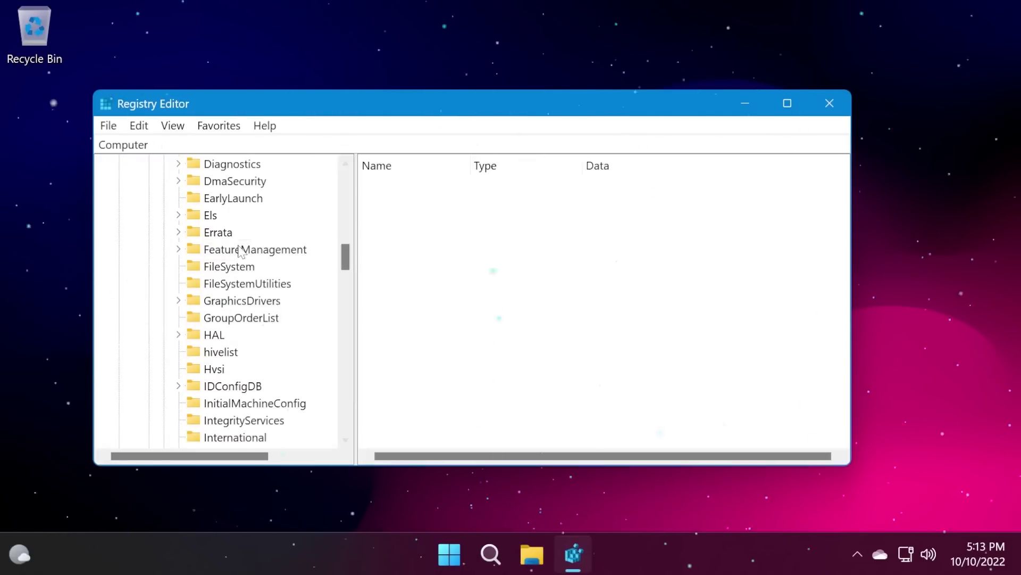
pyautogui.click(179, 249)
pyautogui.click(238, 284)
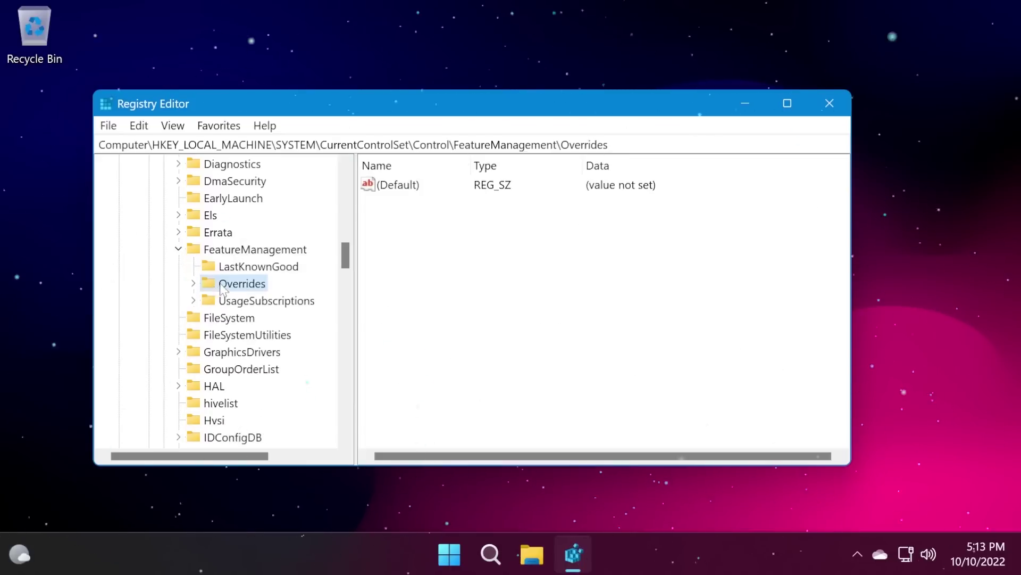
pyautogui.doubleClick(238, 285)
# Step: Create a new key named 1 under Overrides
pyautogui.rightClick(250, 284)
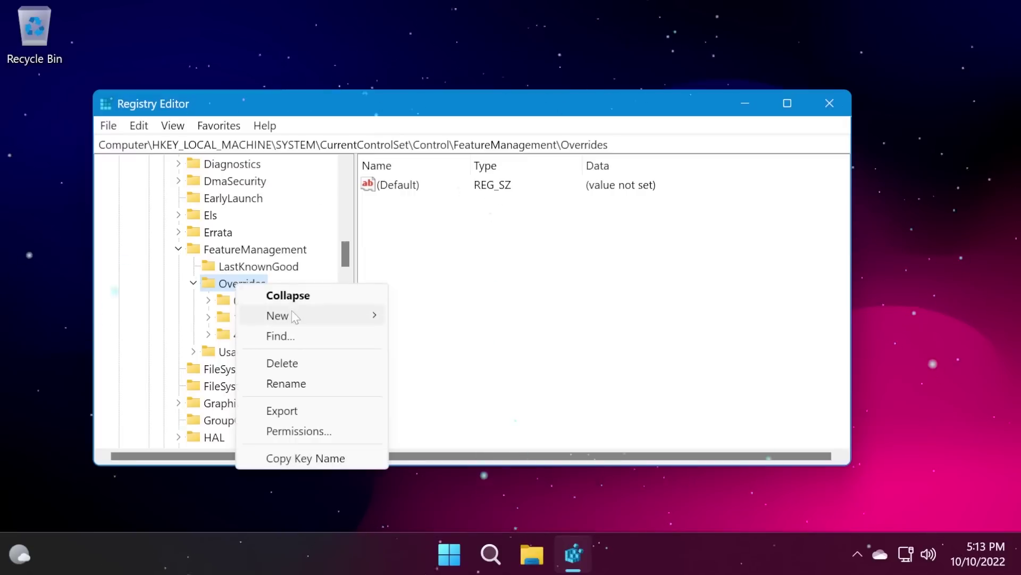
pyautogui.moveTo(299, 313)
pyautogui.click(432, 317)
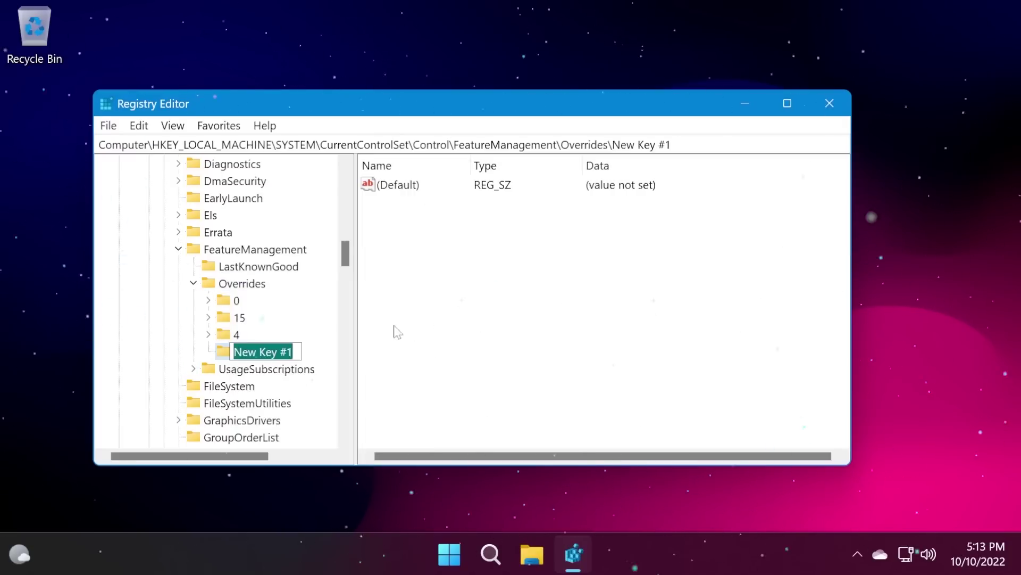
pyautogui.write('1')
pyautogui.press('Return')
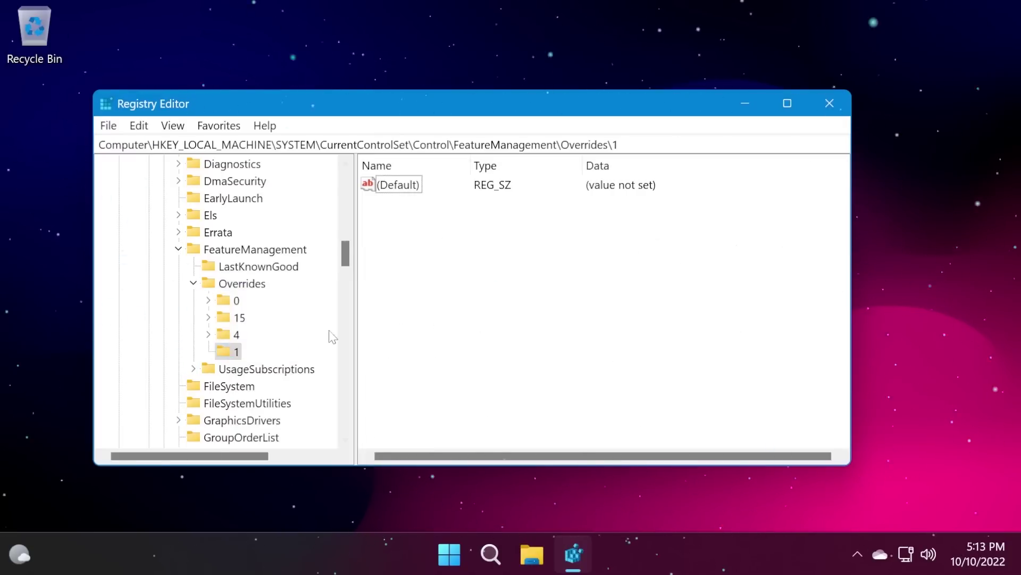
# Step: Create a subkey named 248140940 inside key 1
pyautogui.rightClick(234, 353)
pyautogui.moveTo(309, 201)
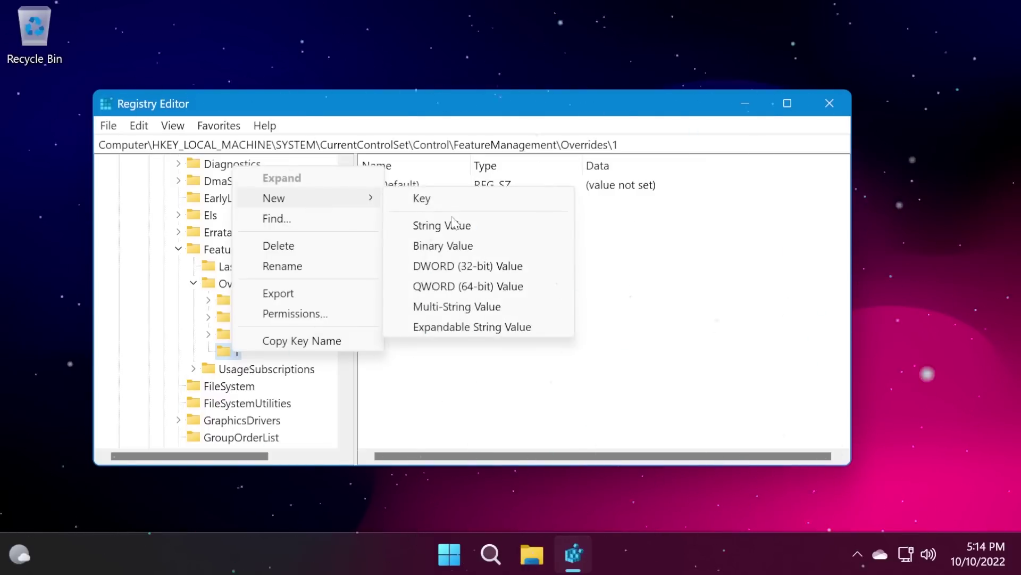
pyautogui.click(445, 202)
pyautogui.write('248140940')
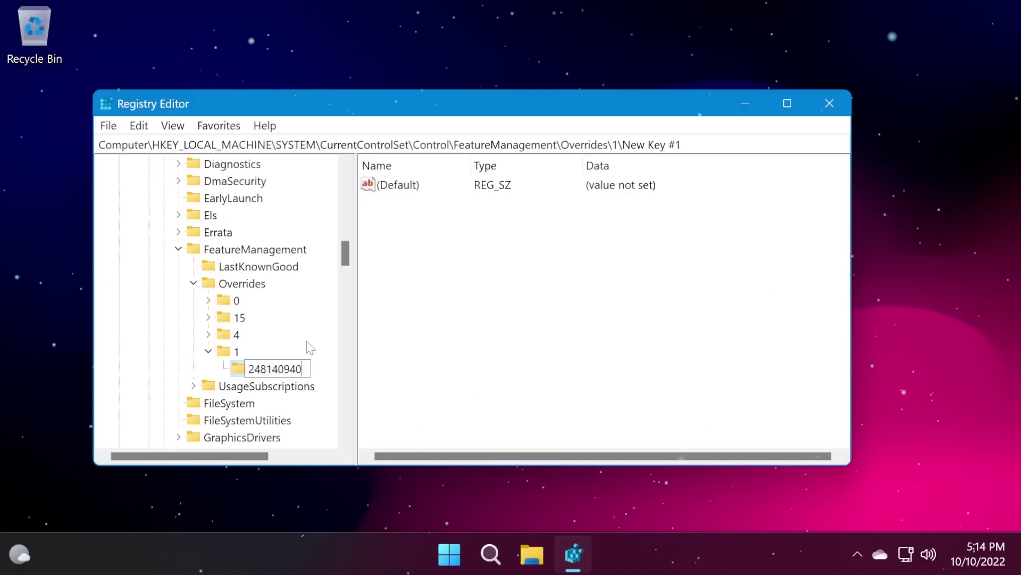
pyautogui.press('Return')
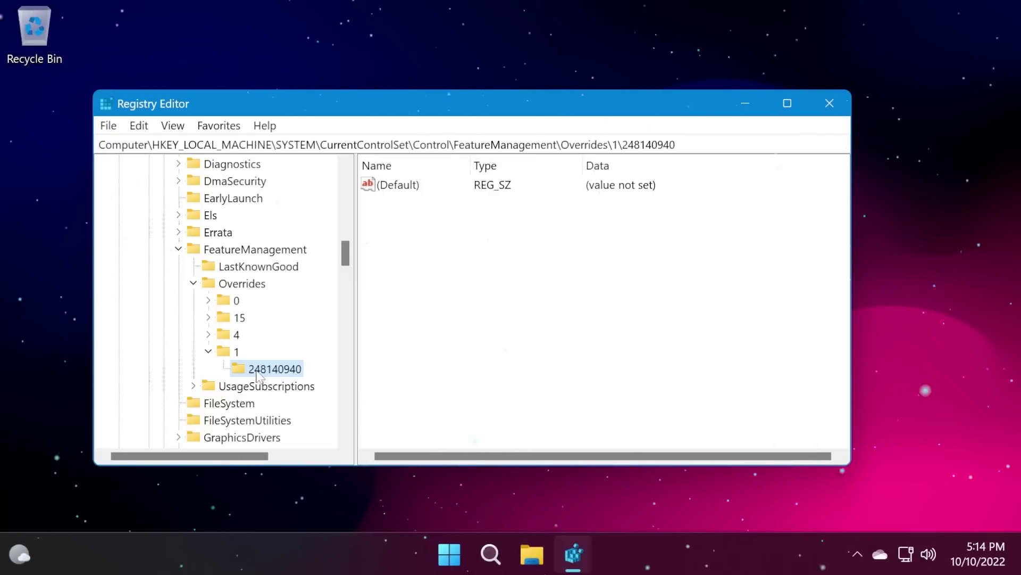
# Step: Add a DWORD (32-bit) value named EnabledState to key 248140940 and set its data to 2
pyautogui.rightClick(451, 250)
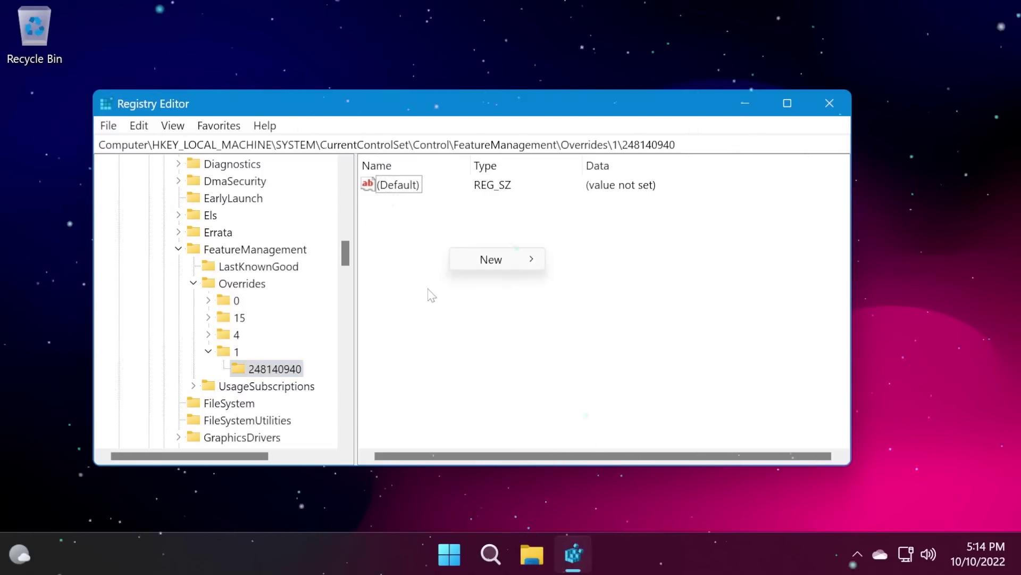
pyautogui.moveTo(483, 261)
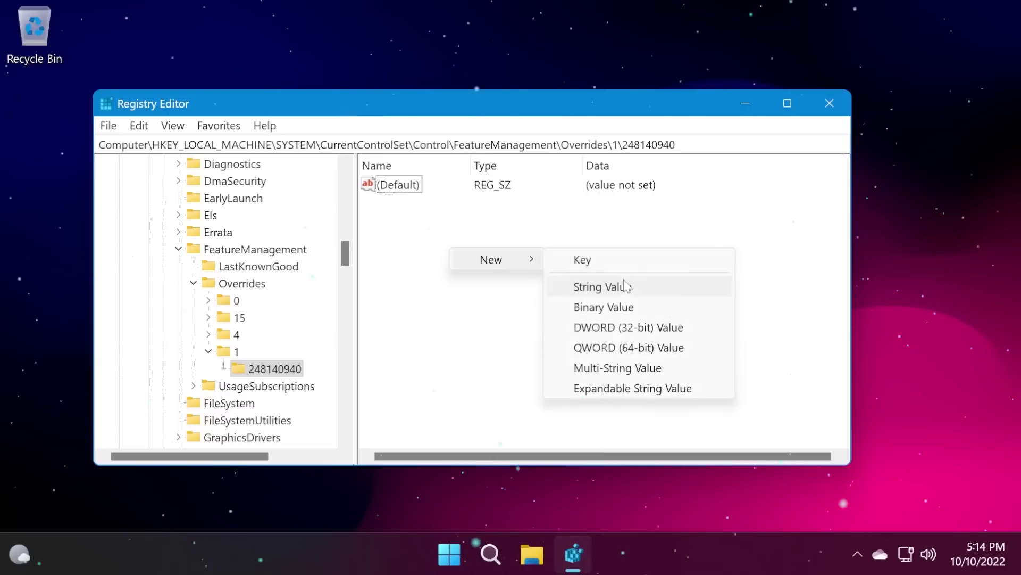
pyautogui.click(621, 329)
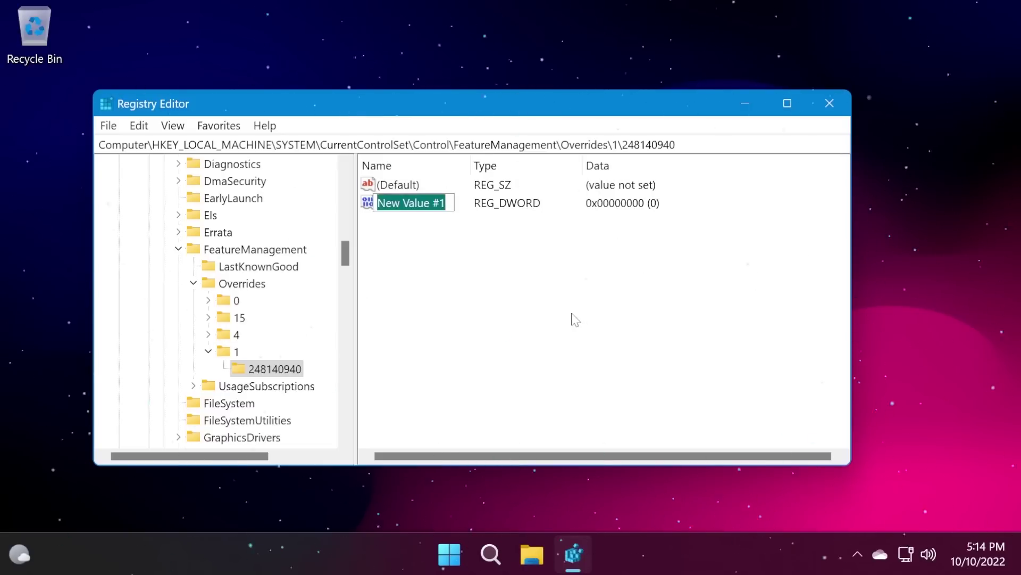
pyautogui.write('EnabledState')
pyautogui.press('Return')
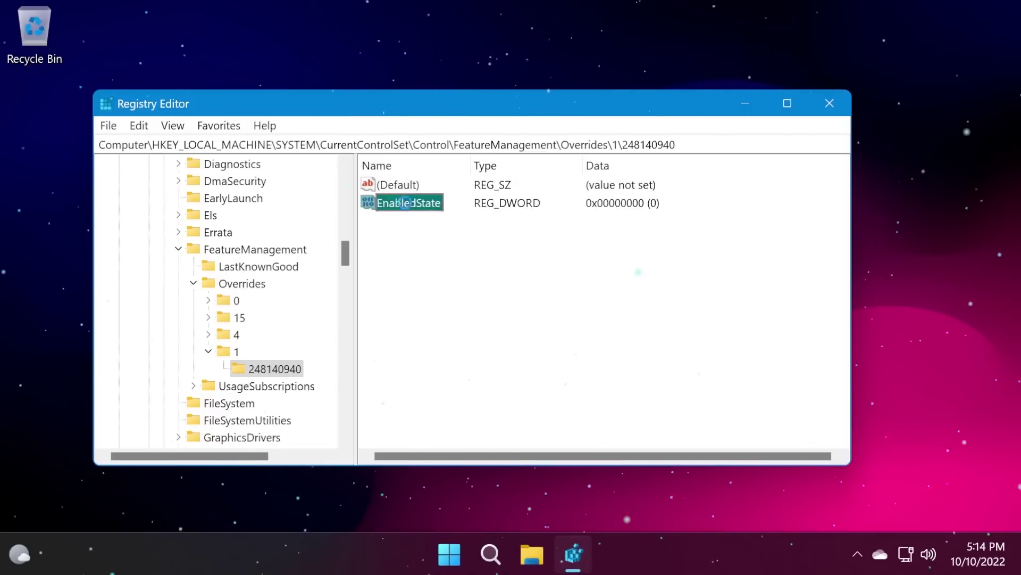
pyautogui.doubleClick(405, 203)
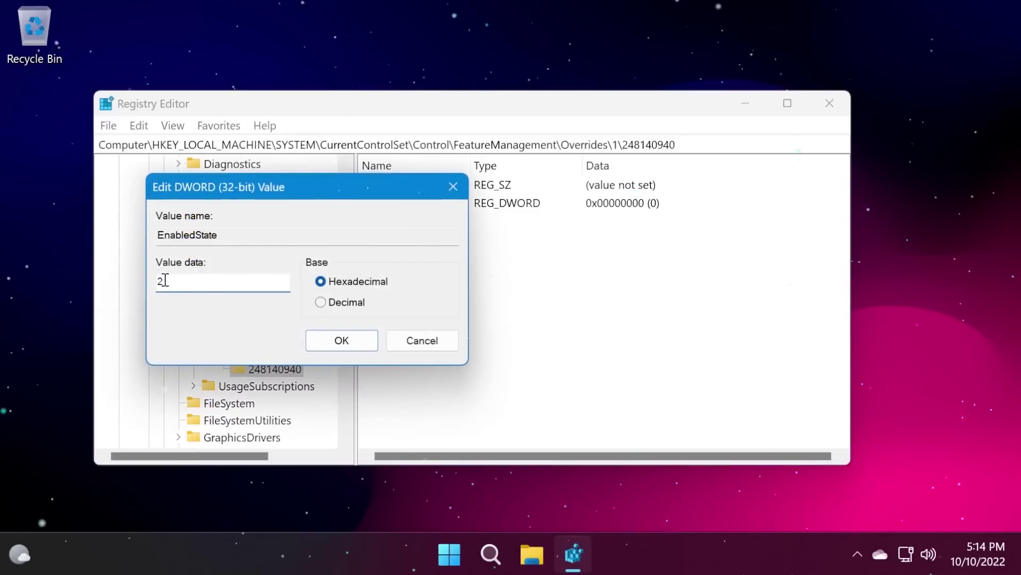
pyautogui.click(342, 341)
# Step: Add a DWORD (32-bit) value named EnabledStateOptions to key 248140940, and close Registry Editor
pyautogui.rightClick(491, 290)
pyautogui.moveTo(492, 287)
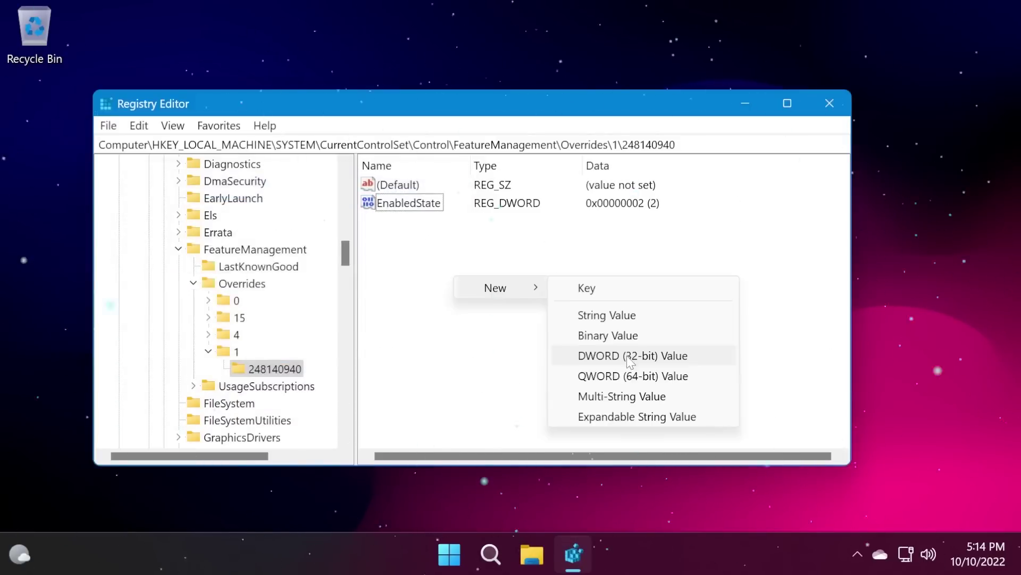
pyautogui.click(585, 355)
pyautogui.write('E')
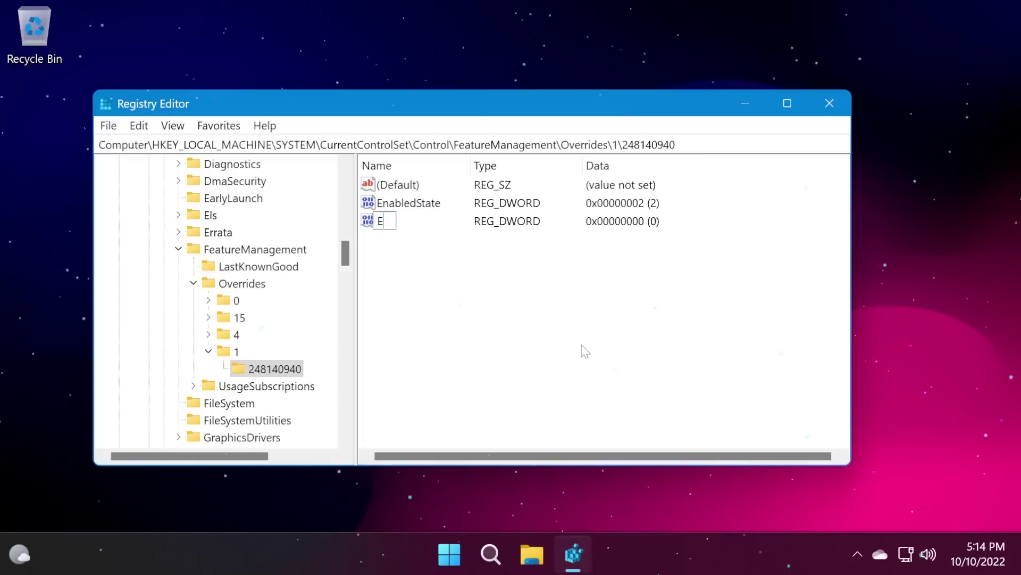
pyautogui.write('nabledStateOptions')
pyautogui.press('Return')
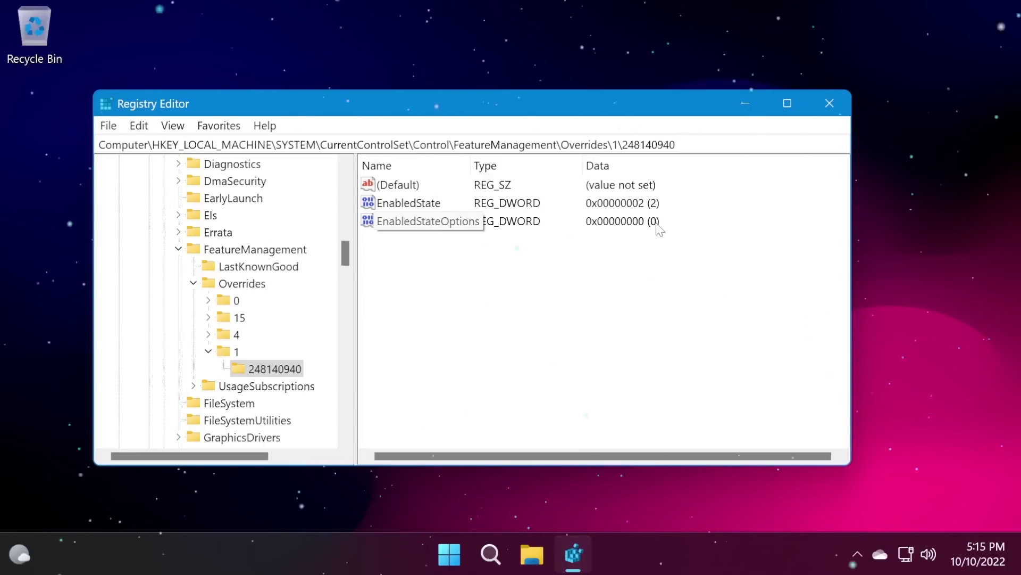
pyautogui.click(829, 102)
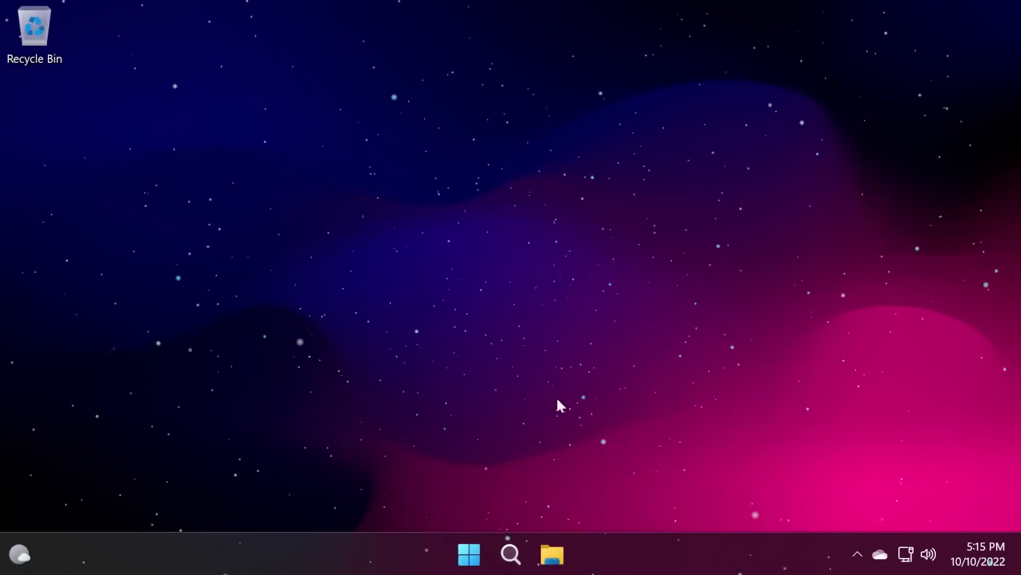
# Step: Restart the computer so the registry changes take effect
pyautogui.rightClick(468, 554)
pyautogui.moveTo(510, 480)
pyautogui.click(585, 477)
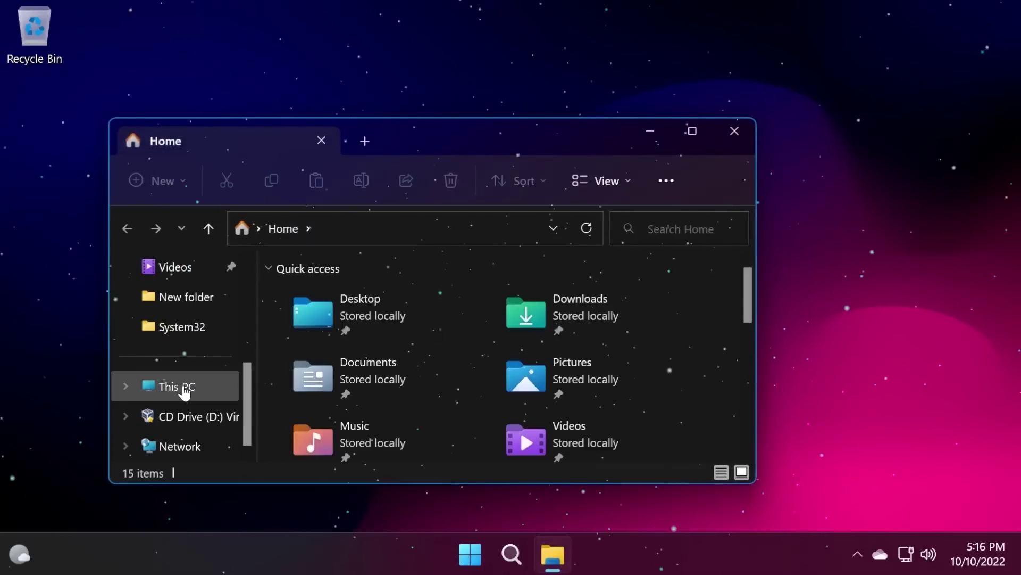
# Step: Inspect the redesigned app picker for opening the wallpaper image in Pictures, dismiss it and close the File Explorer window
pyautogui.click(180, 383)
pyautogui.moveTo(328, 133); pyautogui.dragTo(449, 123)
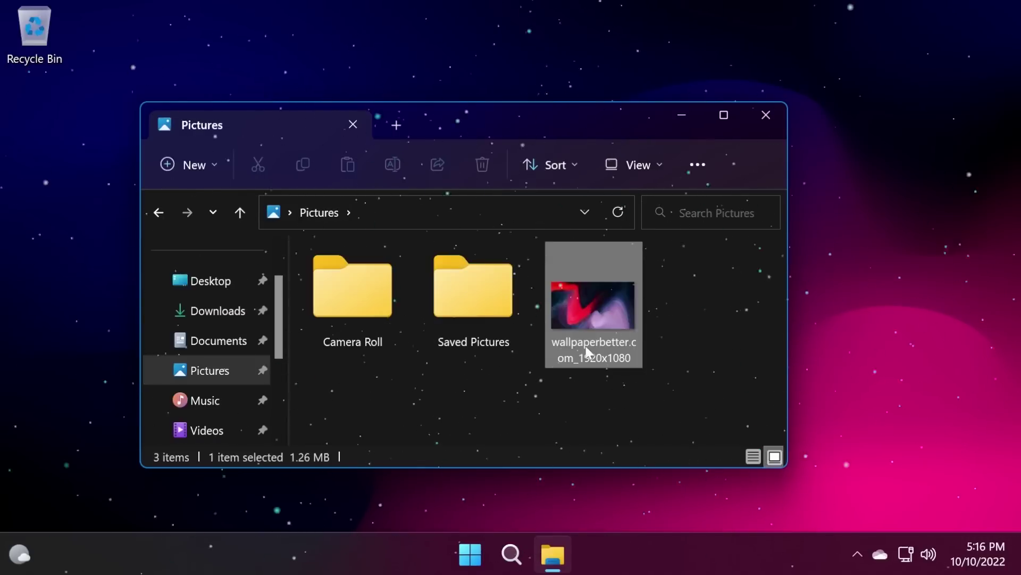
pyautogui.rightClick(586, 353)
pyautogui.moveTo(695, 151)
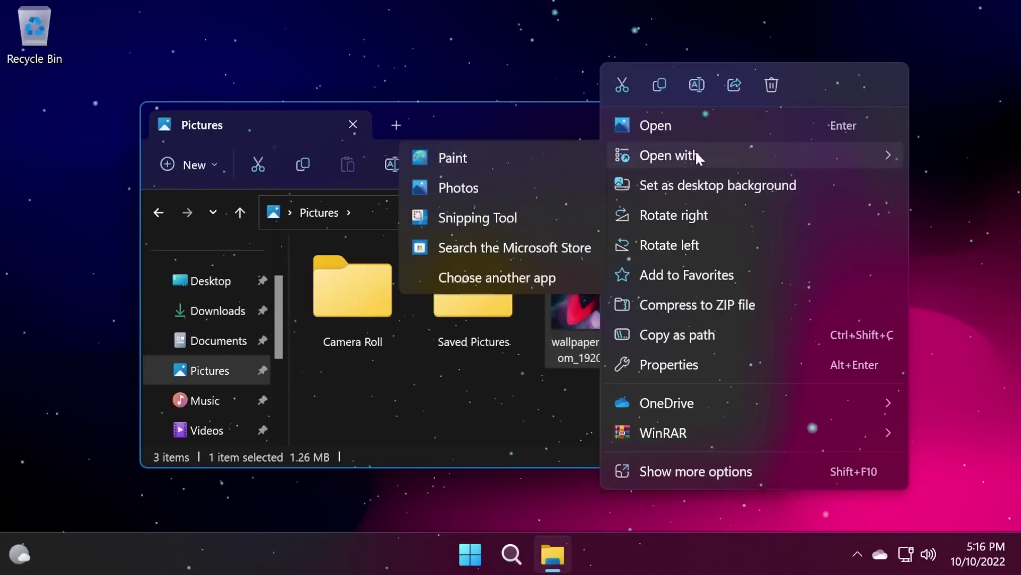
pyautogui.click(494, 270)
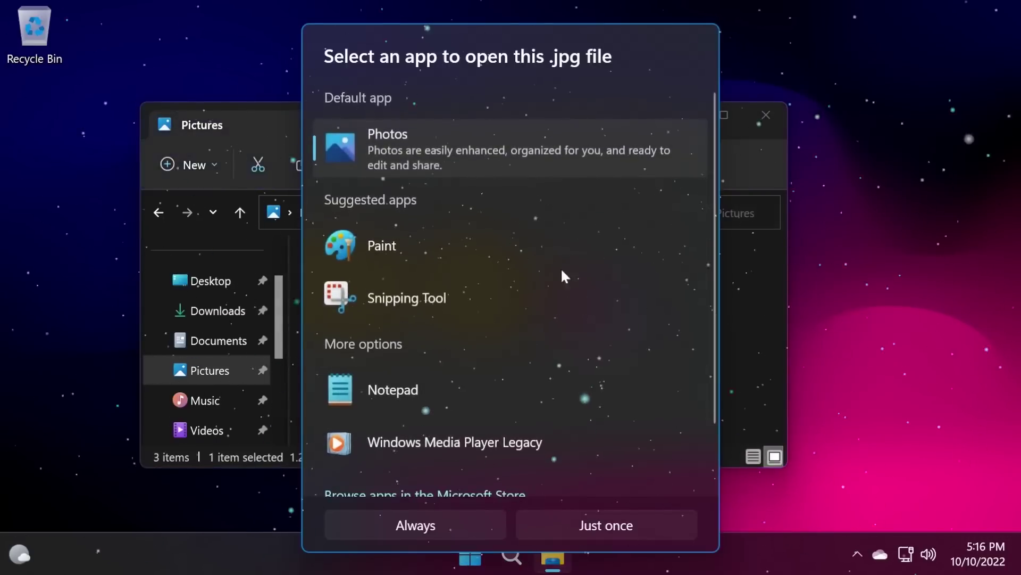
pyautogui.click(742, 301)
pyautogui.click(768, 113)
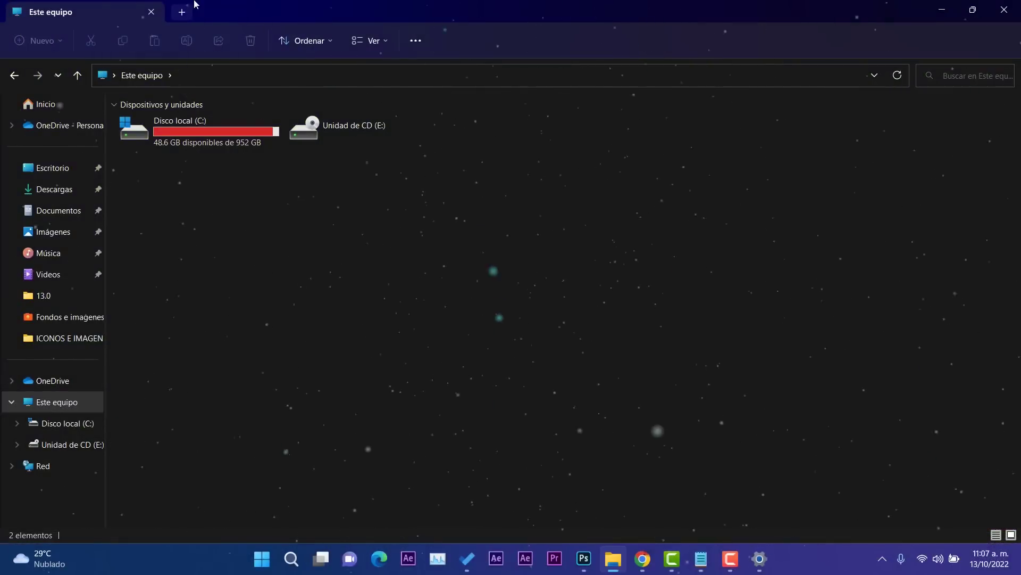
# Step: Open two additional File Explorer tabs and restore the maximised window to its smaller floating size
pyautogui.click(184, 11)
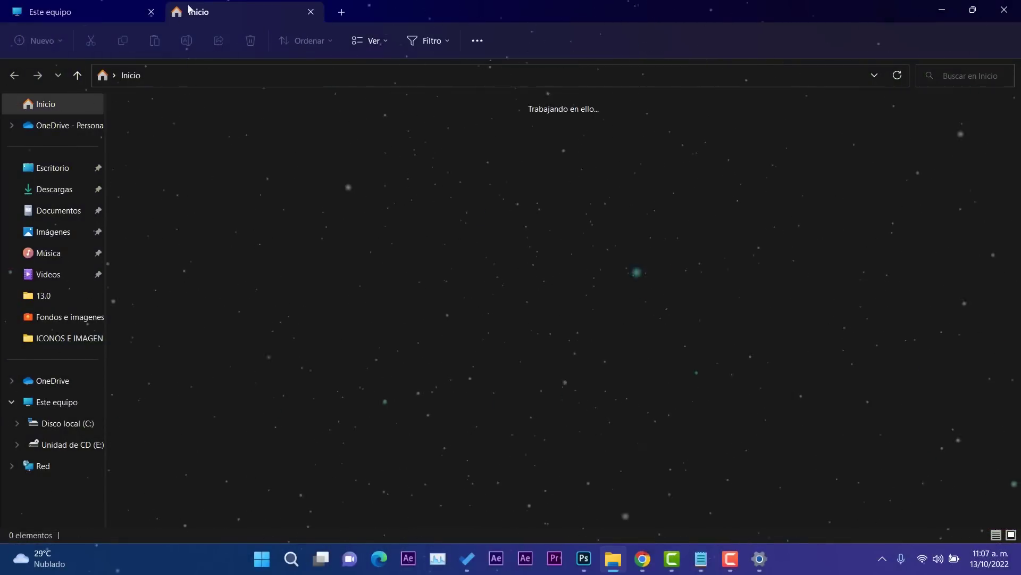
pyautogui.click(342, 11)
pyautogui.moveTo(500, 16); pyautogui.dragTo(440, 39)
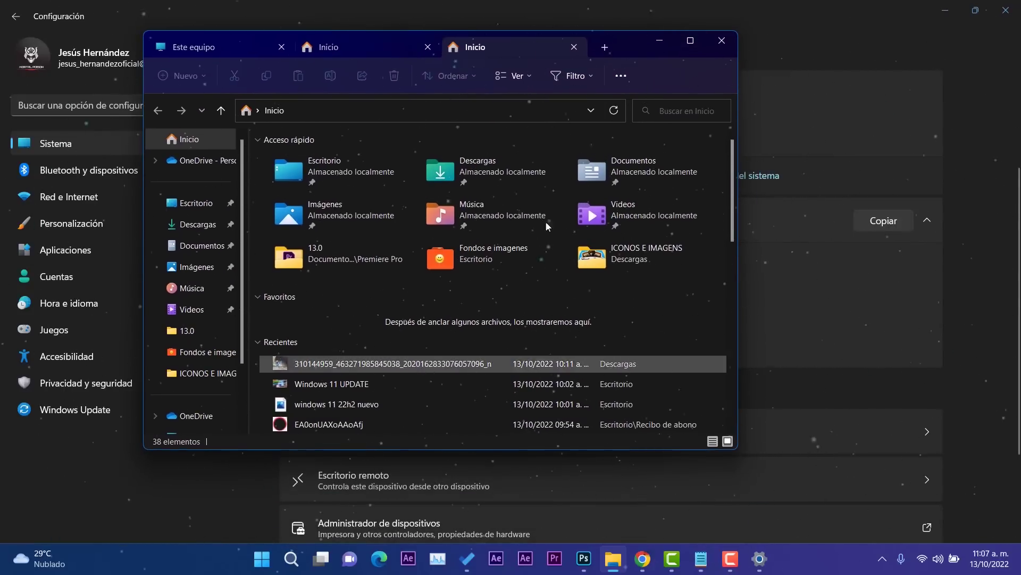
# Step: View the Start button's quick-access menu, dismiss it, and switch to Settings to open the Windows Update page
pyautogui.rightClick(260, 563)
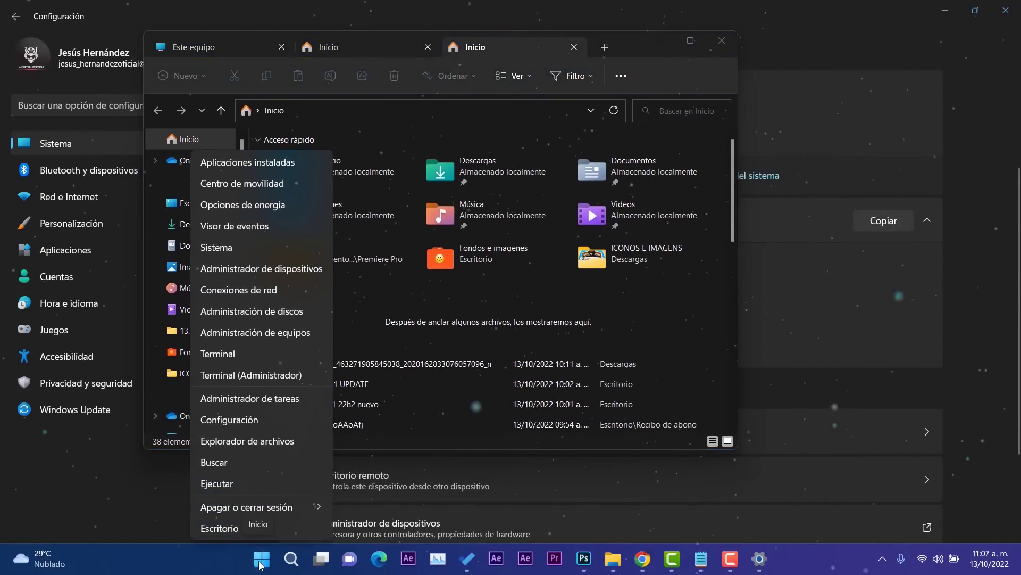
pyautogui.click(622, 53)
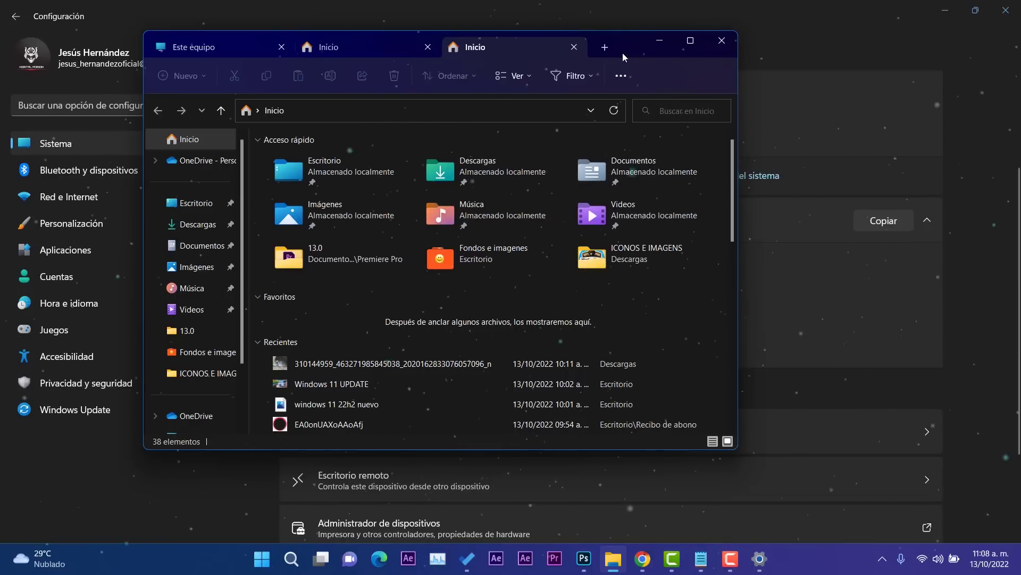
pyautogui.click(119, 472)
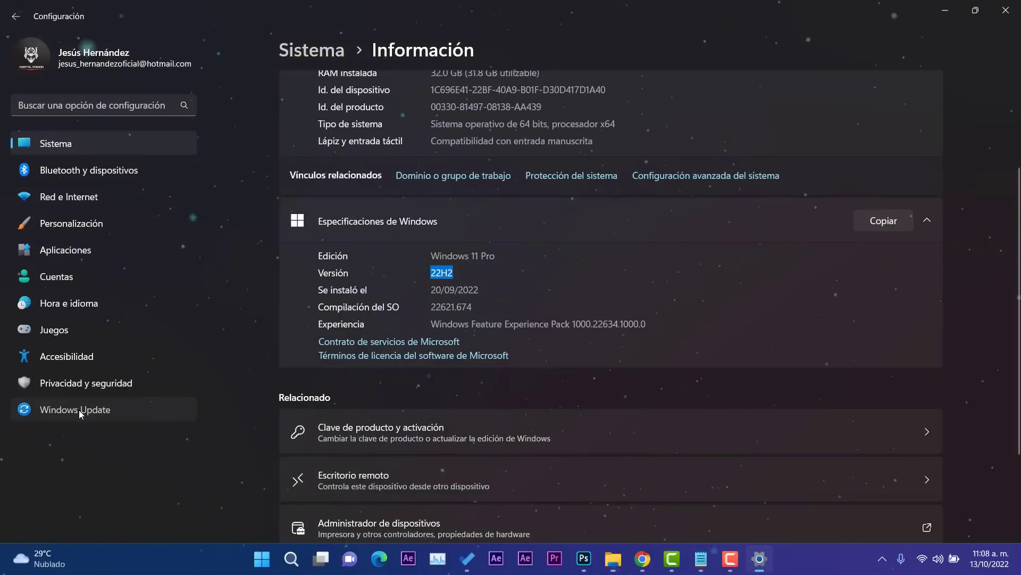
pyautogui.click(79, 410)
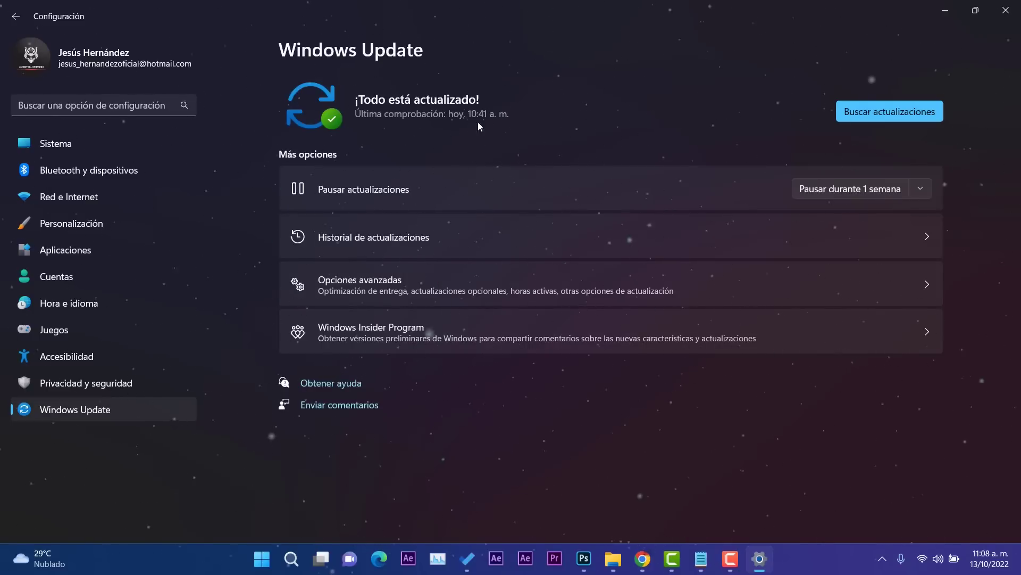